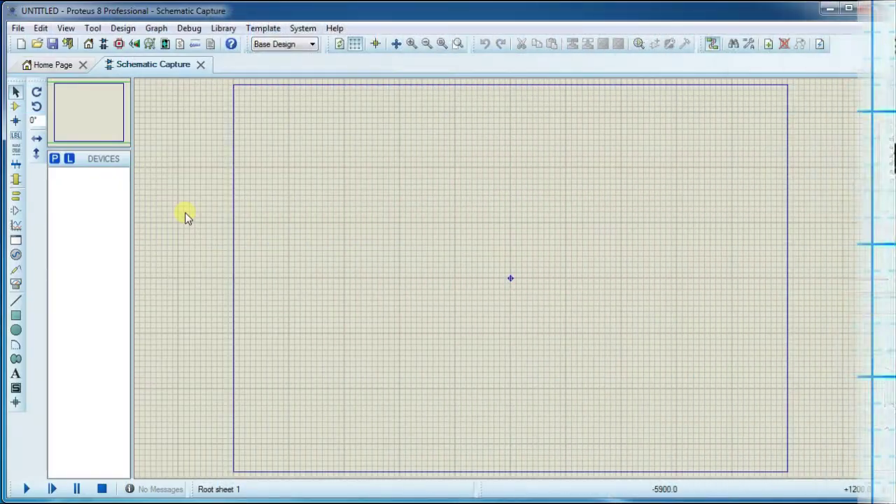
- Find GROVE4DIGIT by searching 'grove', place it top right as U1, and zoom in
left_click(55, 159)
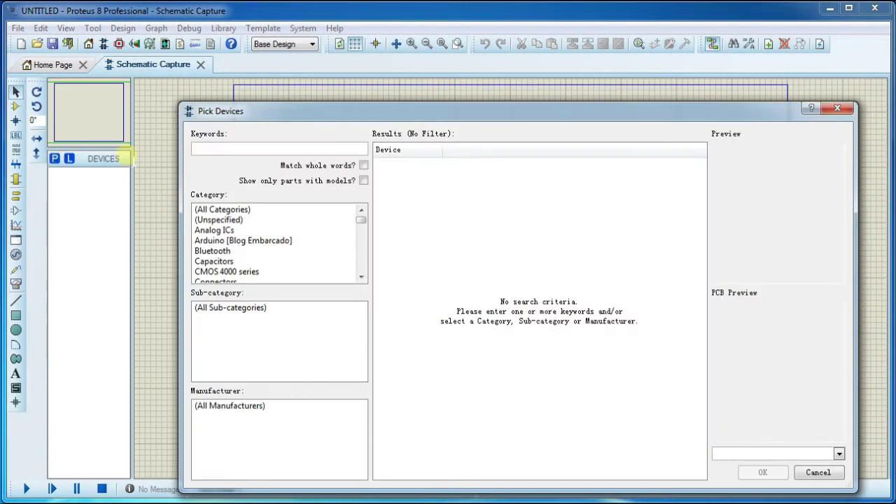
type("c")
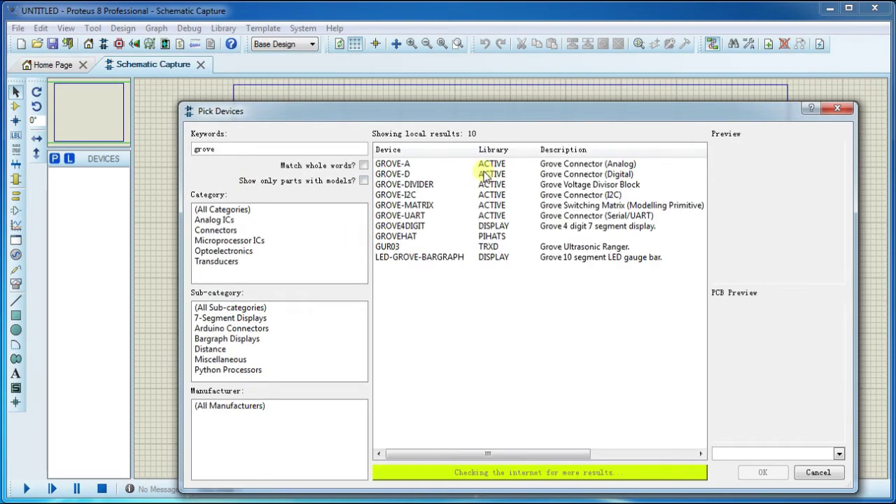
left_click(500, 227)
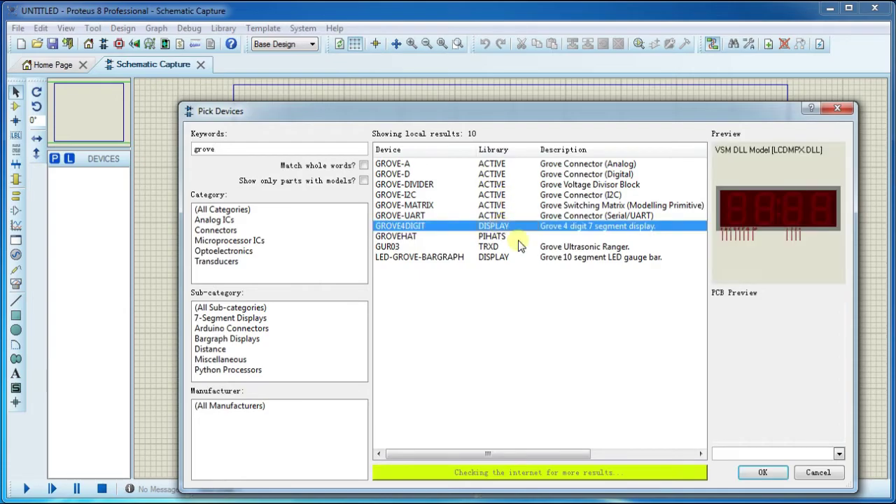
left_click(749, 476)
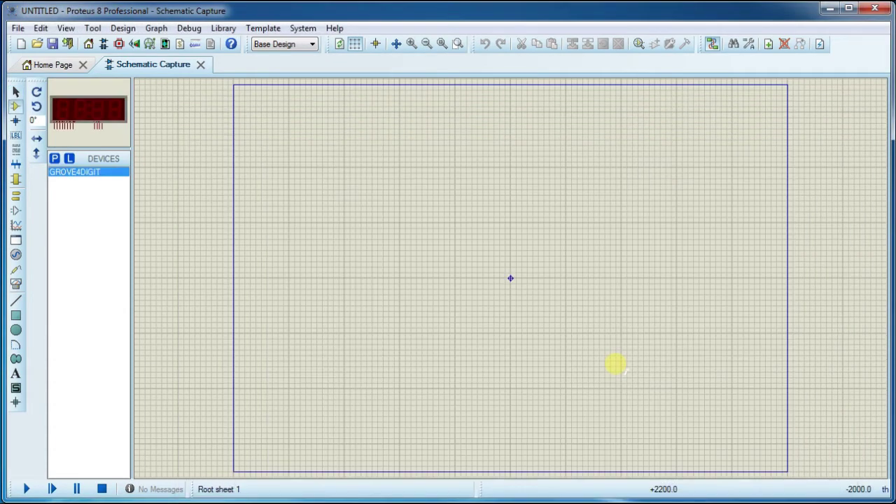
left_click(592, 180)
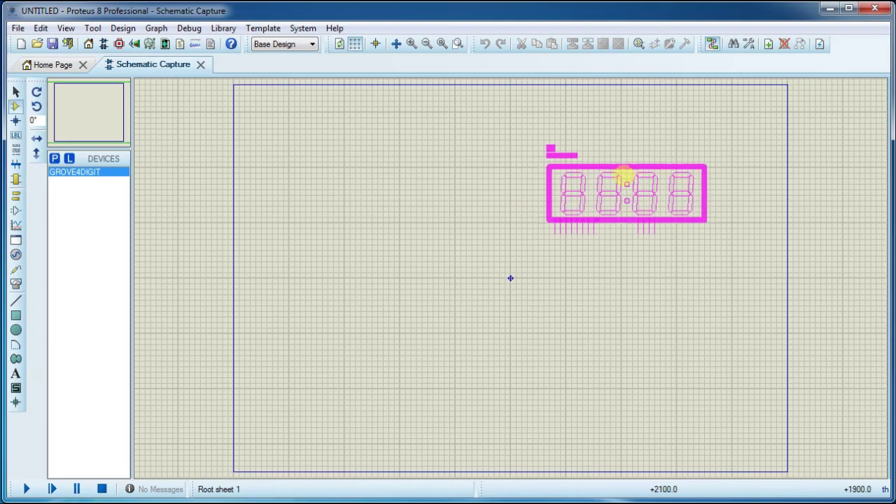
left_click(633, 180)
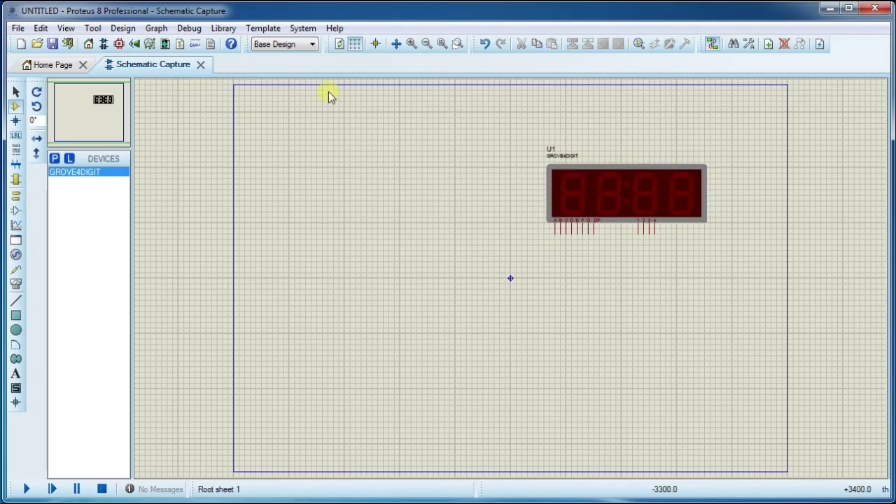
left_click(412, 43)
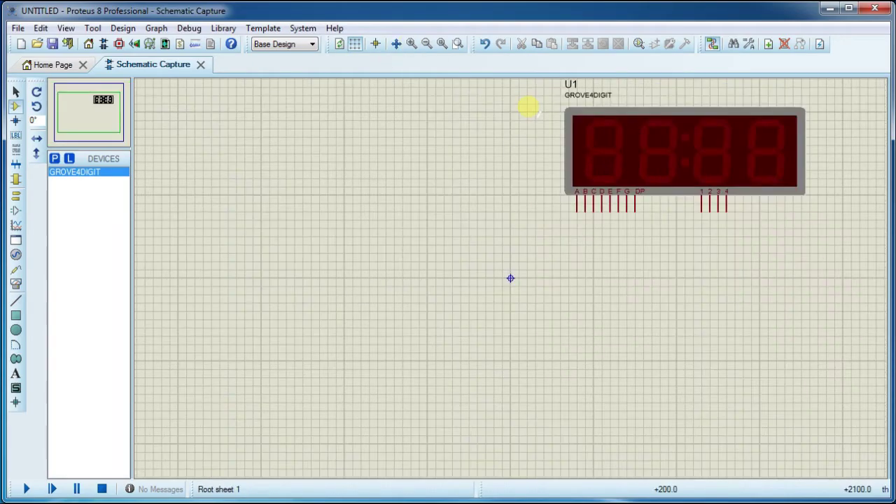
- Find SIMULINO UNO by searching 'uno' and place it as SIM1 left of the display
left_click(54, 159)
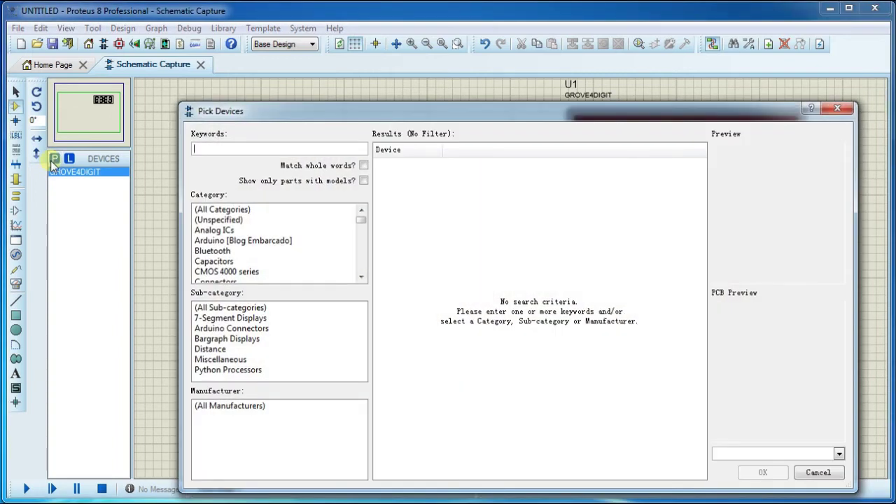
type("uno")
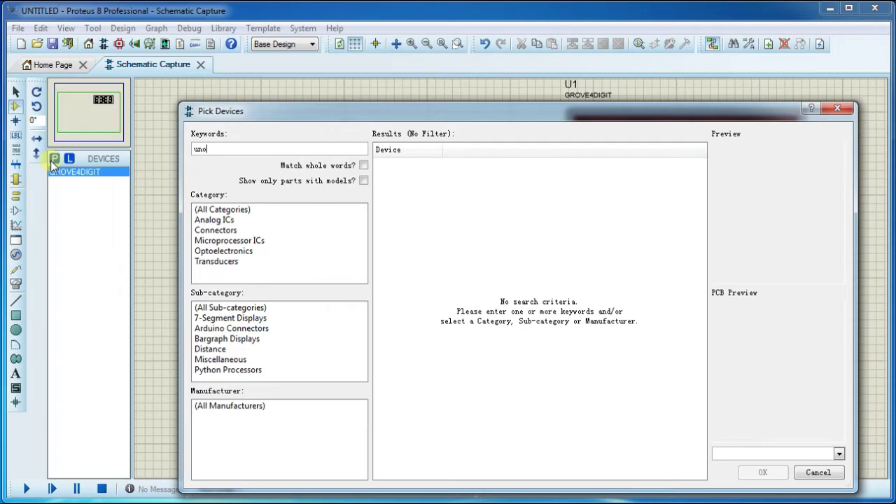
left_click(384, 164)
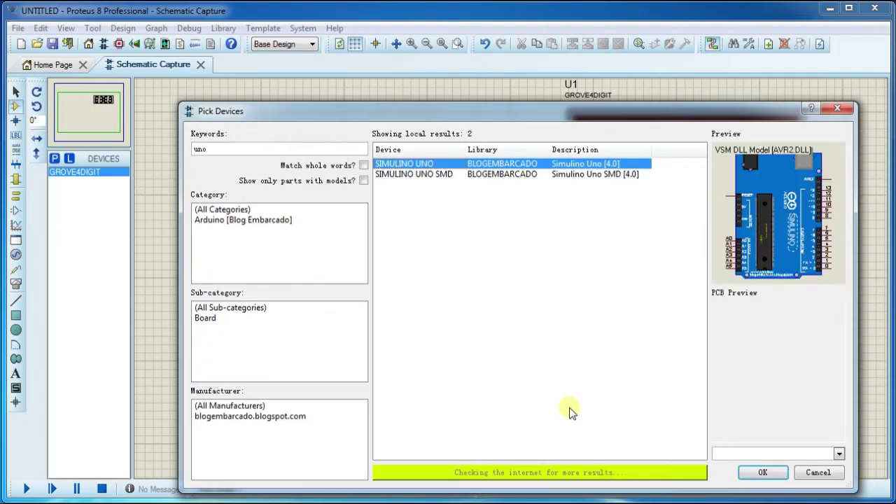
left_click(746, 472)
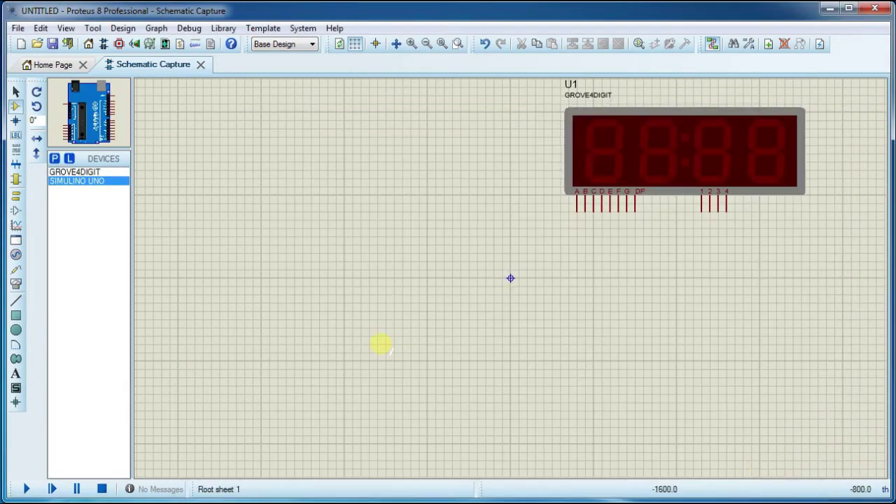
left_click(221, 264)
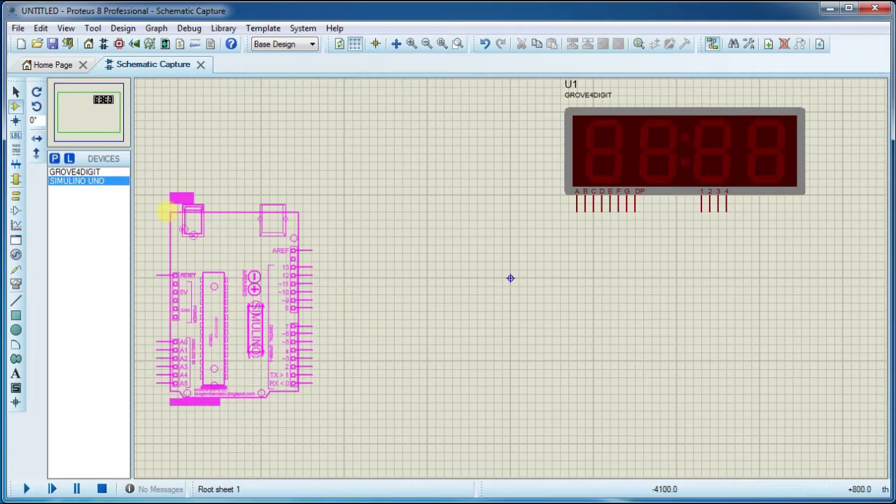
left_click(168, 210)
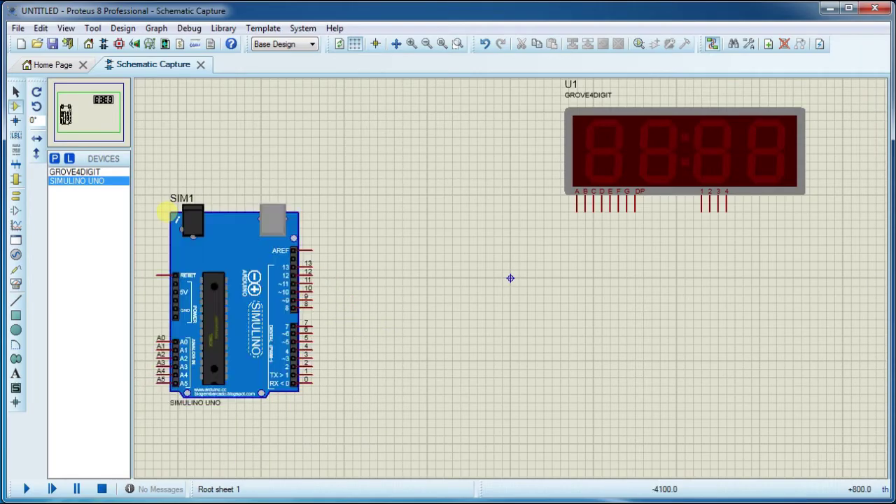
- Find TM1637 by searching 'tm1637' and place it as U2 mid-sheet
left_click(54, 160)
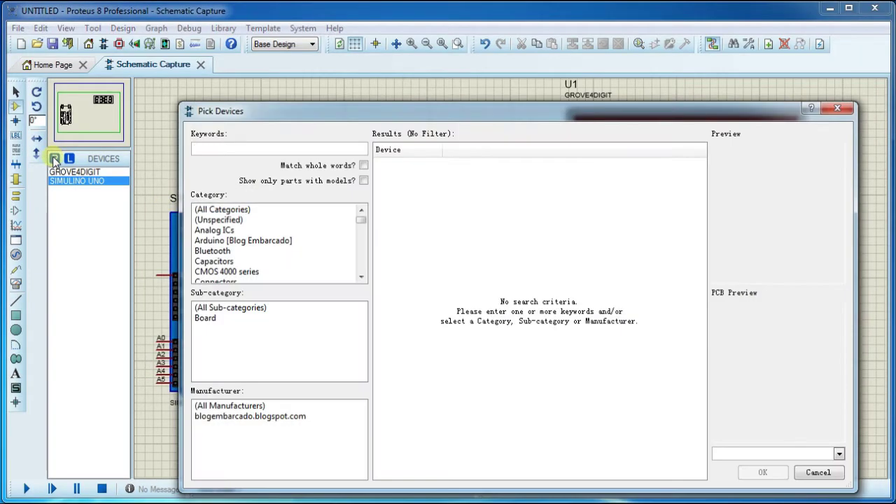
type("tm1637")
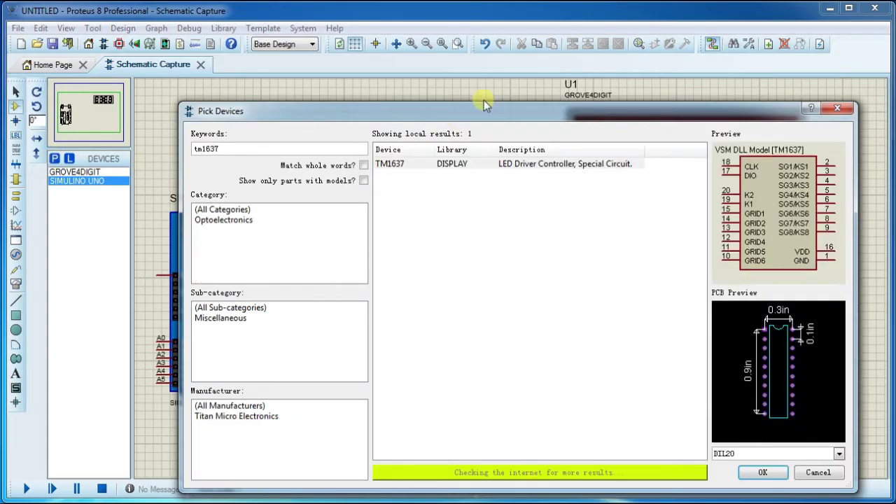
left_click(469, 169)
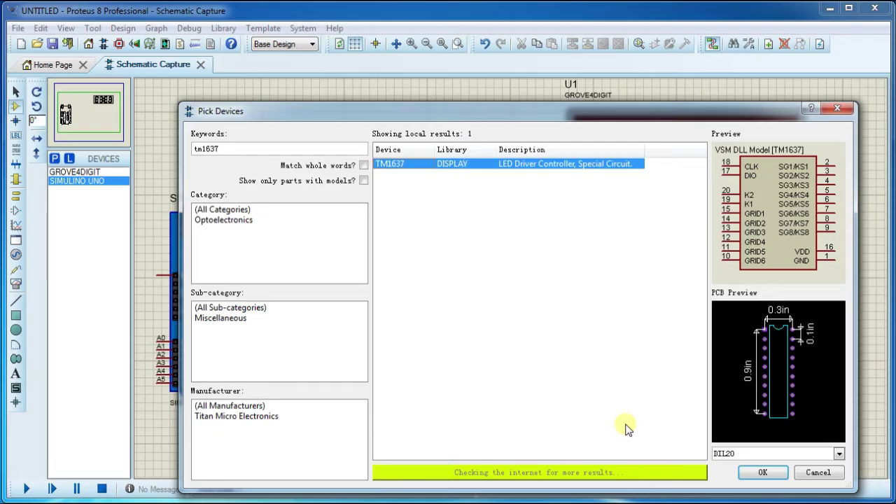
left_click(758, 473)
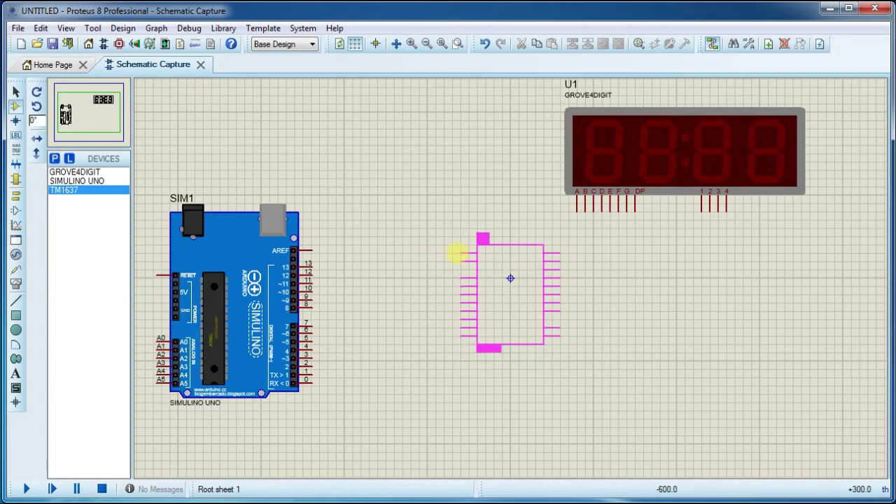
left_click(459, 253)
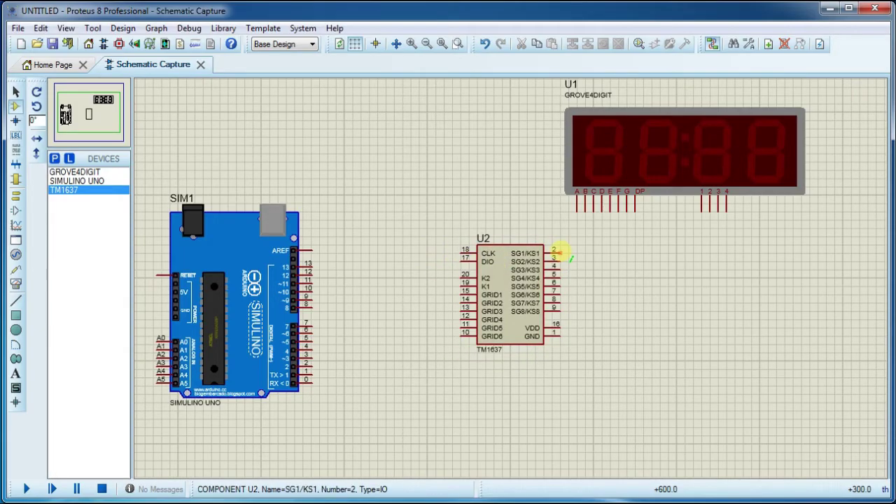
- Wire TM1637 outputs SG1–SG4 (pins 2–5) to display segments A, B, C and D
left_click(570, 245)
left_click(577, 210)
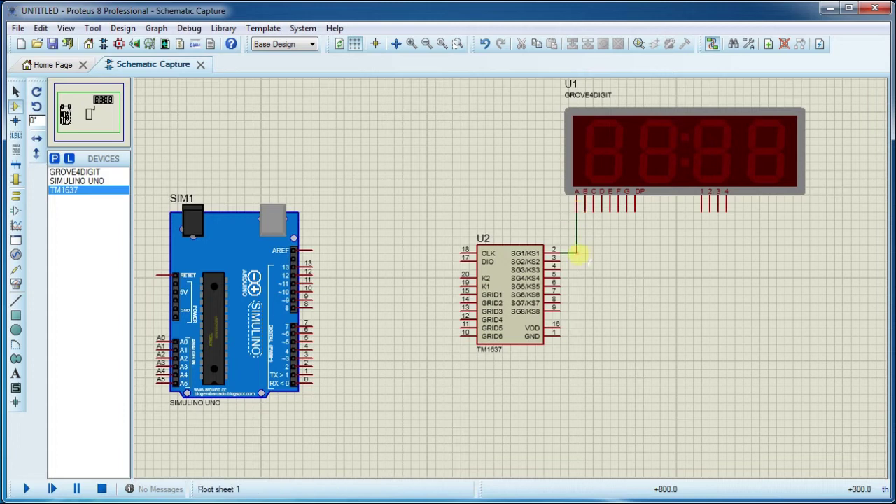
left_click(564, 261)
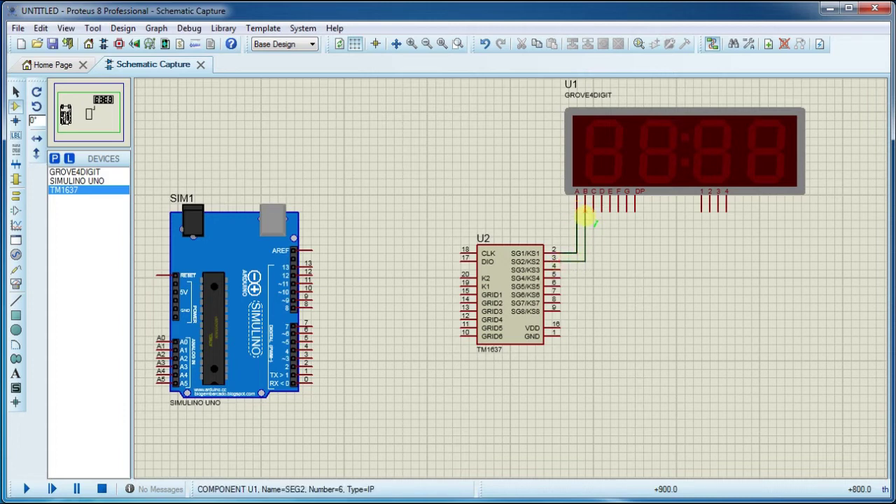
left_click(584, 214)
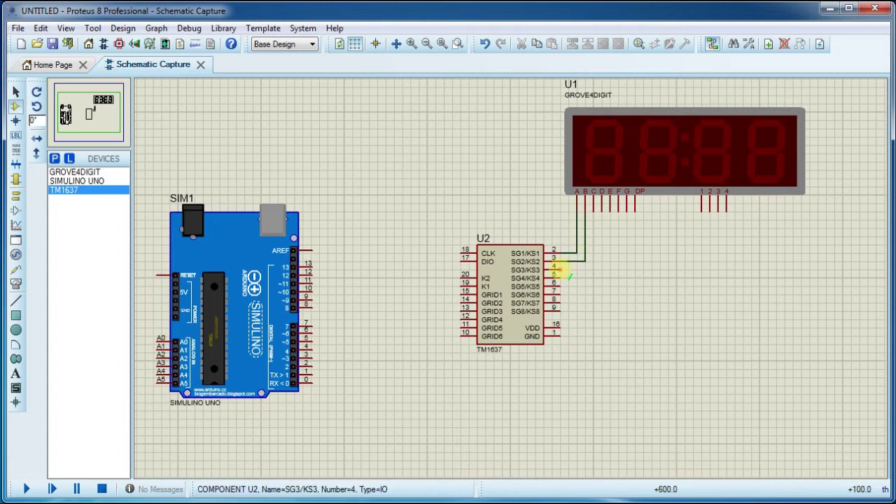
left_click(566, 269)
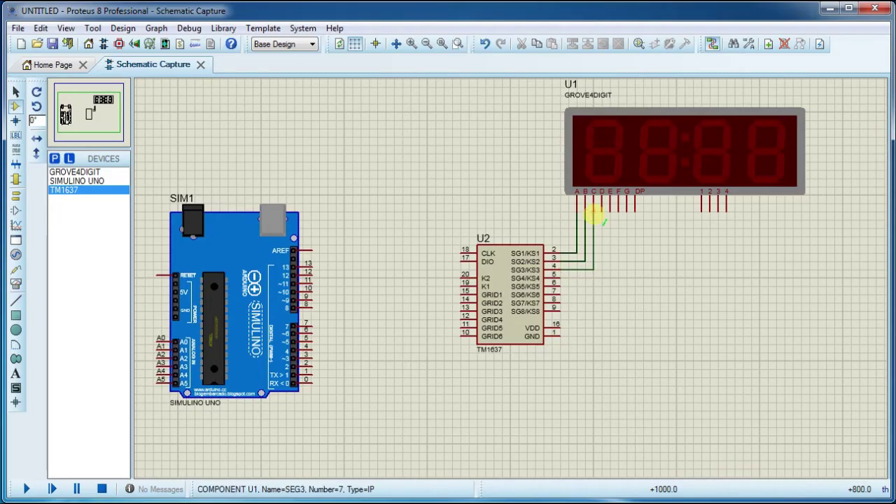
left_click(594, 214)
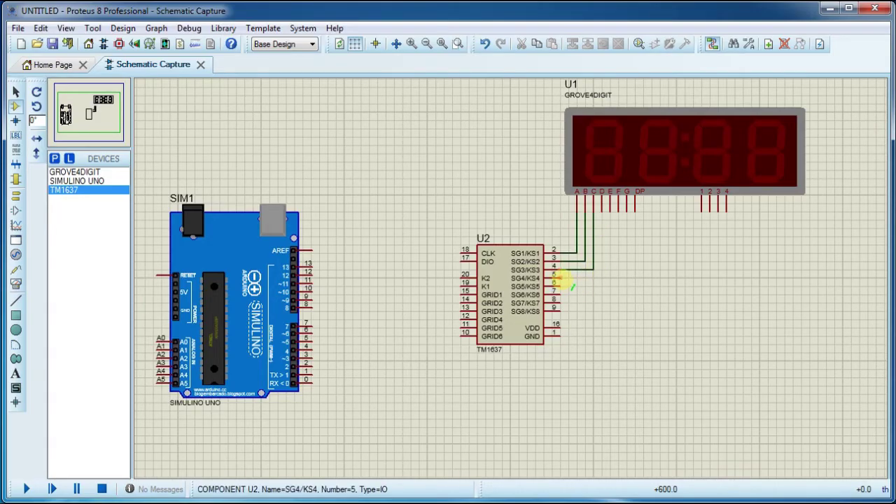
left_click(567, 283)
left_click(602, 213)
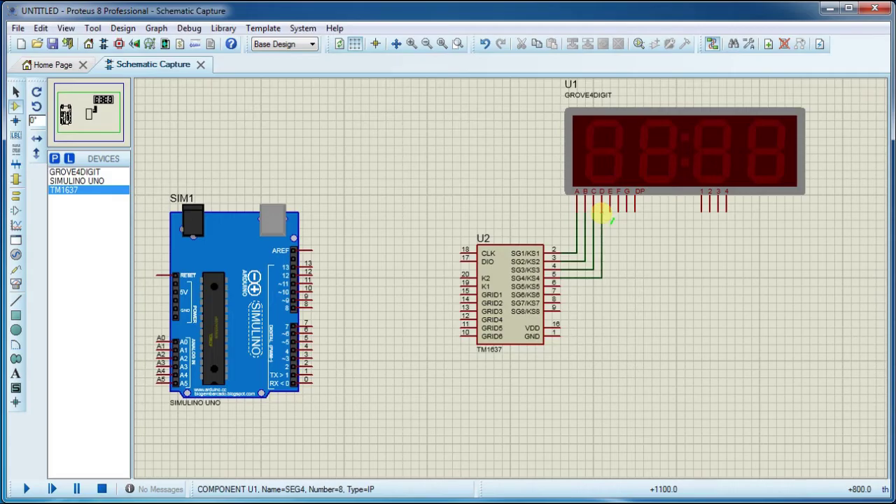
- Wire TM1637 outputs SG5–SG8 (pins 6–9) to display segments E, F, G and DP
left_click(562, 283)
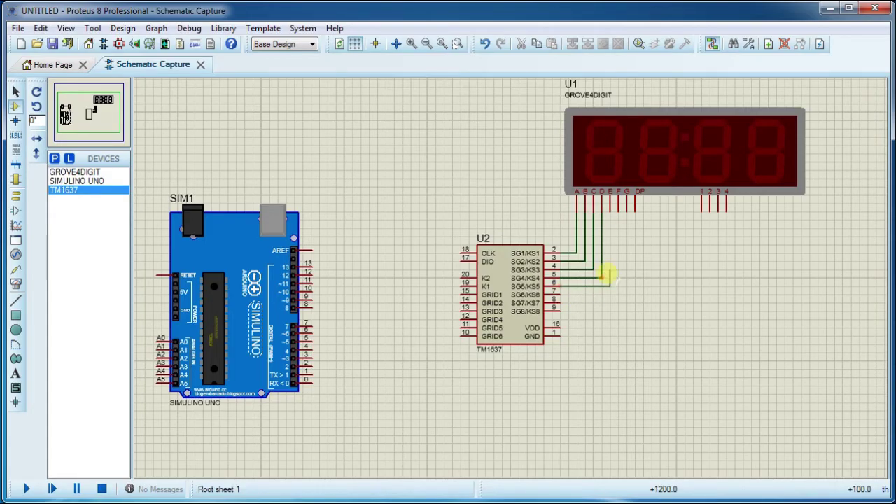
left_click(610, 213)
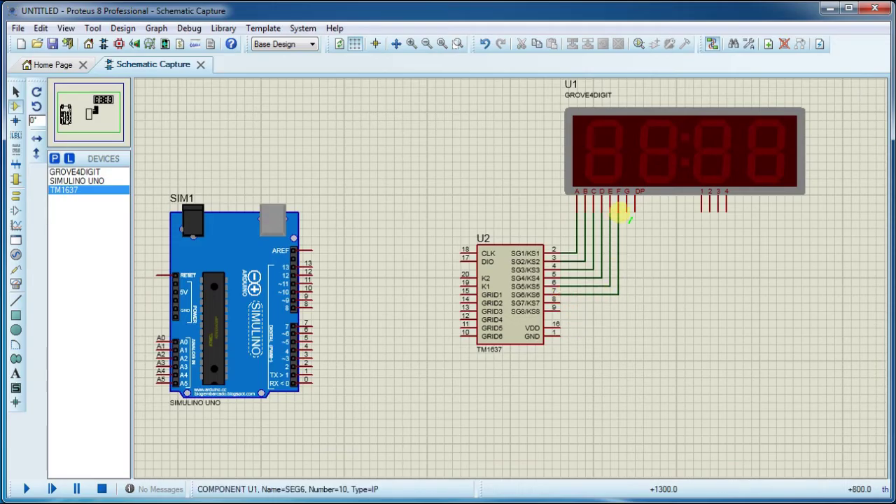
left_click(619, 211)
left_click(563, 301)
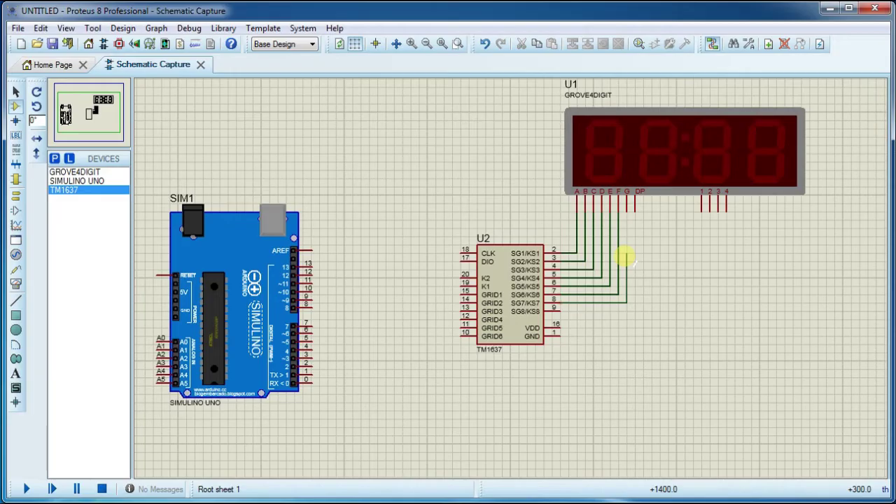
left_click(627, 211)
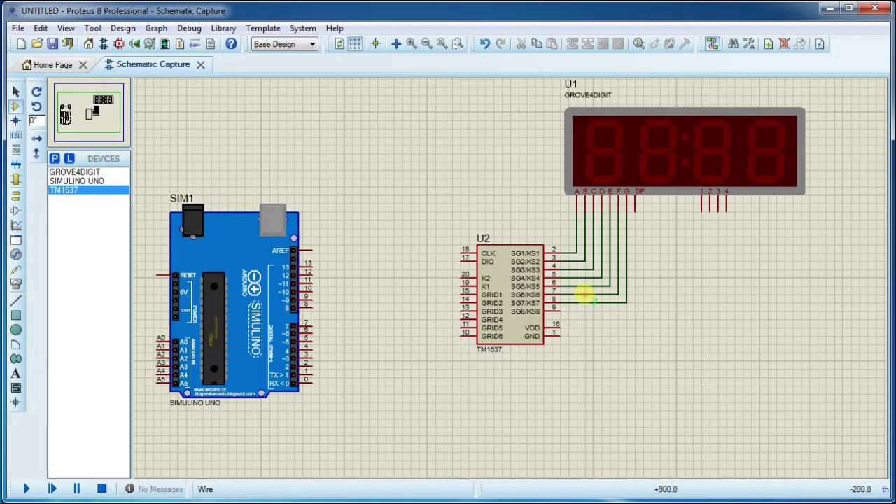
left_click(563, 311)
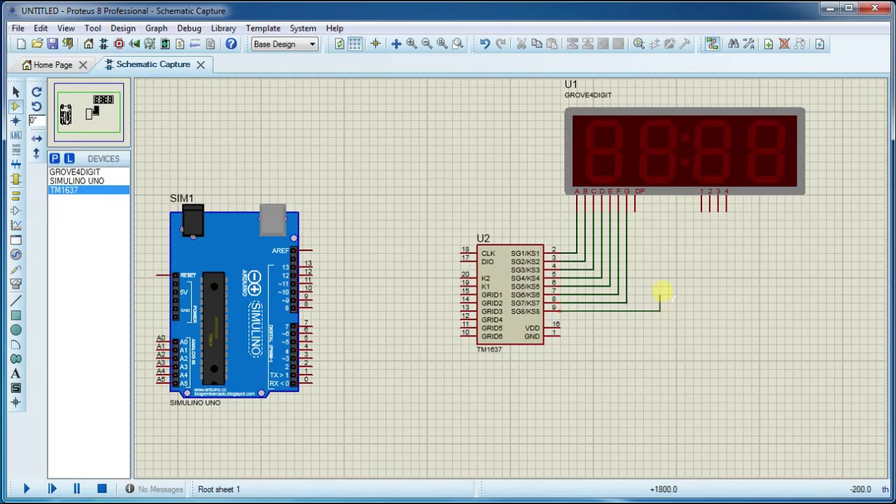
left_click(635, 213)
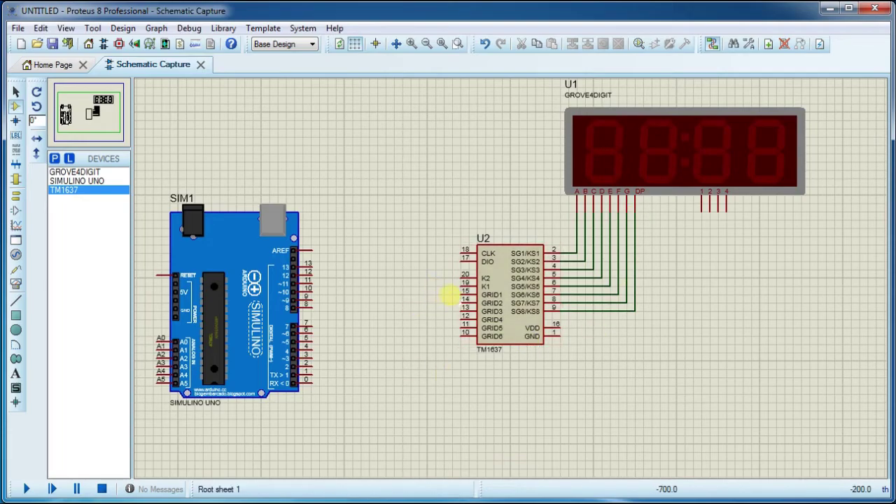
- Route GRID1 and GRID2 below the chip to display digit pins 1 and 2
left_click(461, 294)
left_click(402, 295)
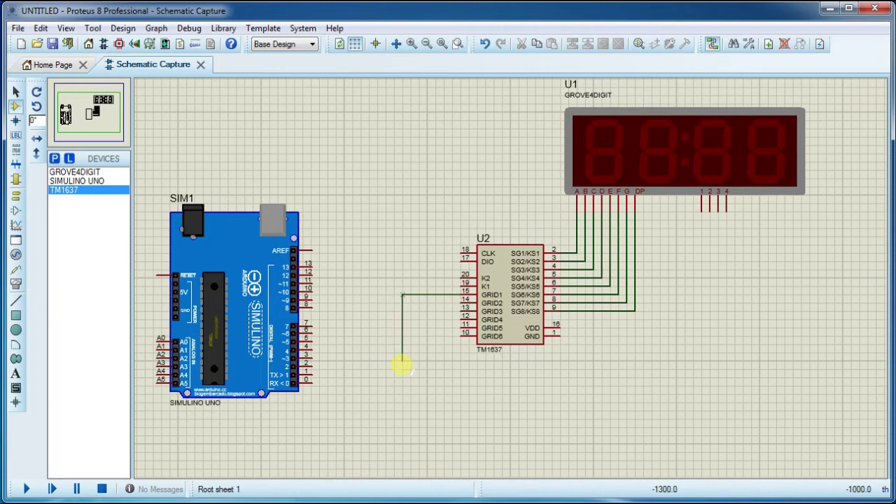
left_click(403, 402)
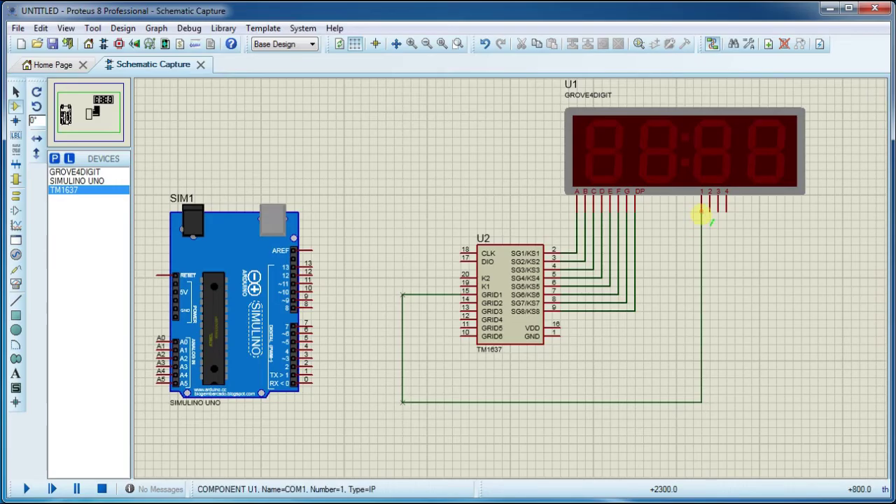
left_click(701, 212)
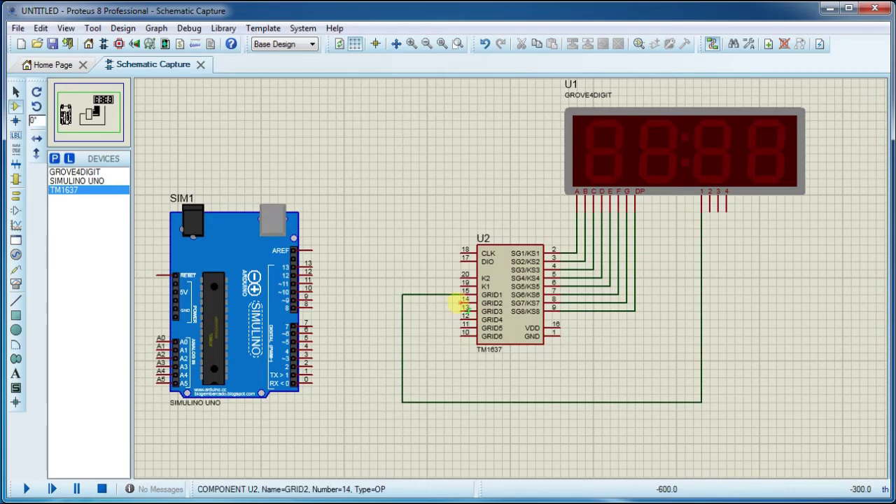
left_click(462, 304)
left_click(411, 303)
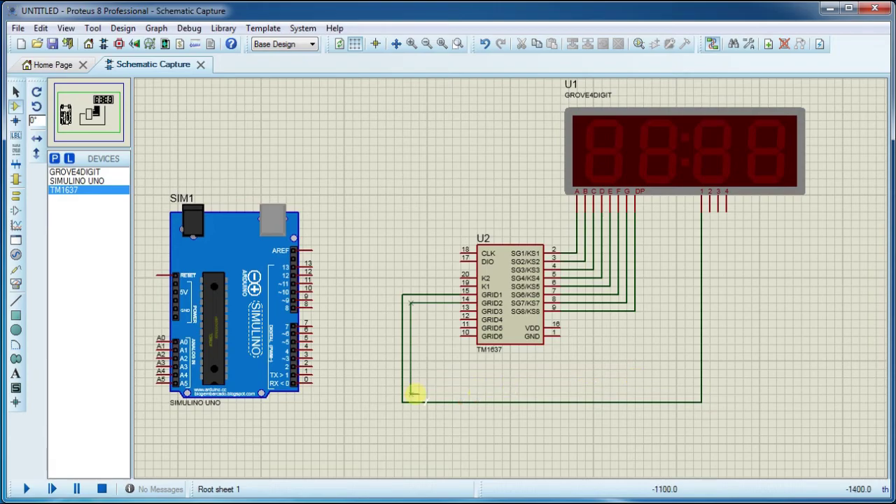
left_click(413, 394)
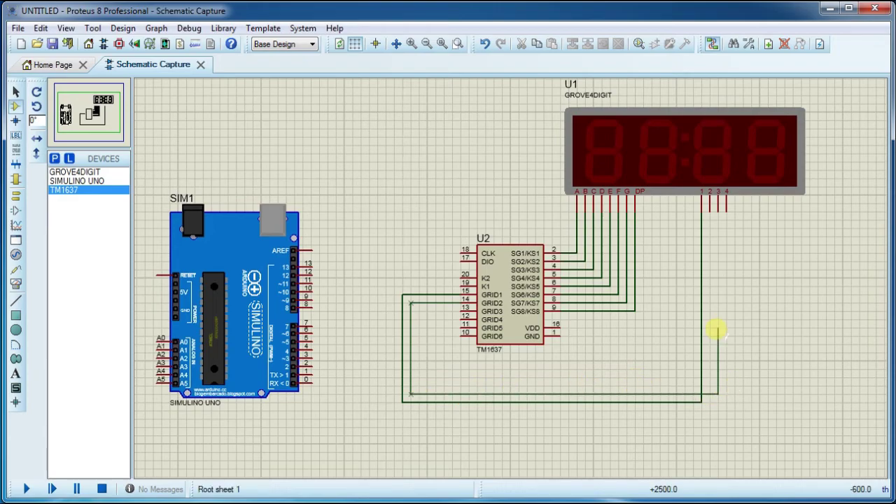
left_click(709, 212)
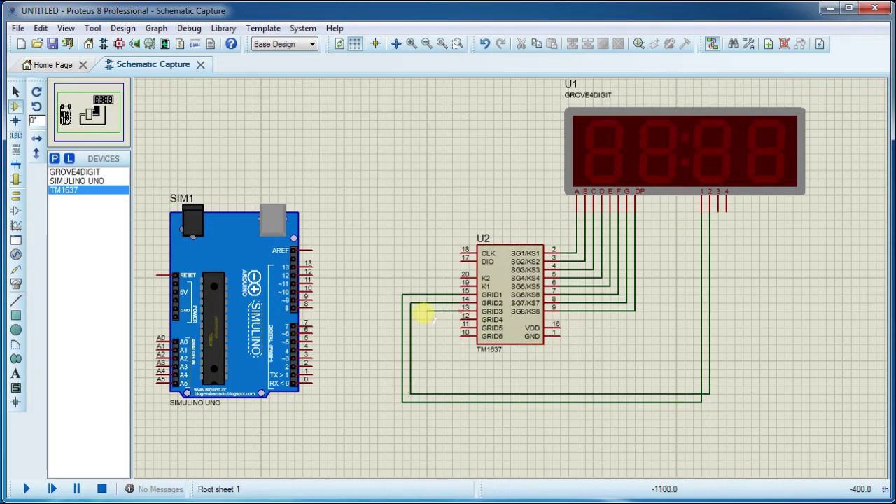
- Route GRID3 and GRID4 below the chip to display digit pins 3 and 4
left_click(419, 311)
left_click(418, 385)
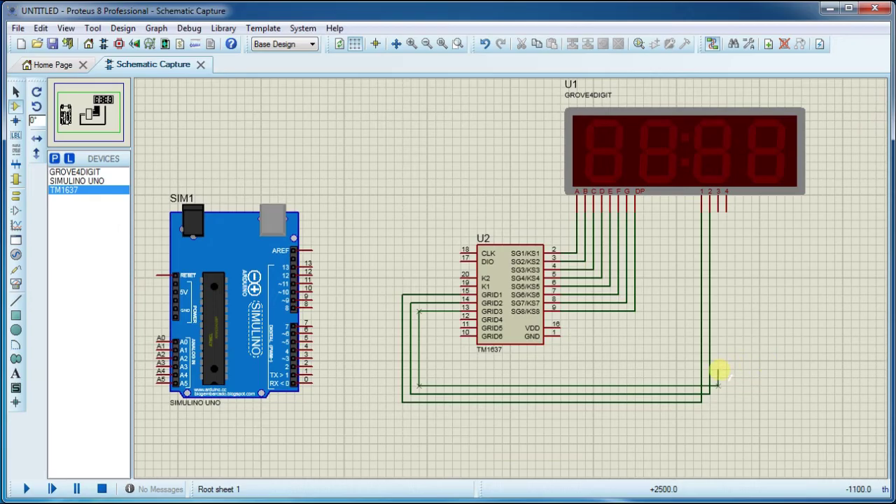
left_click(718, 210)
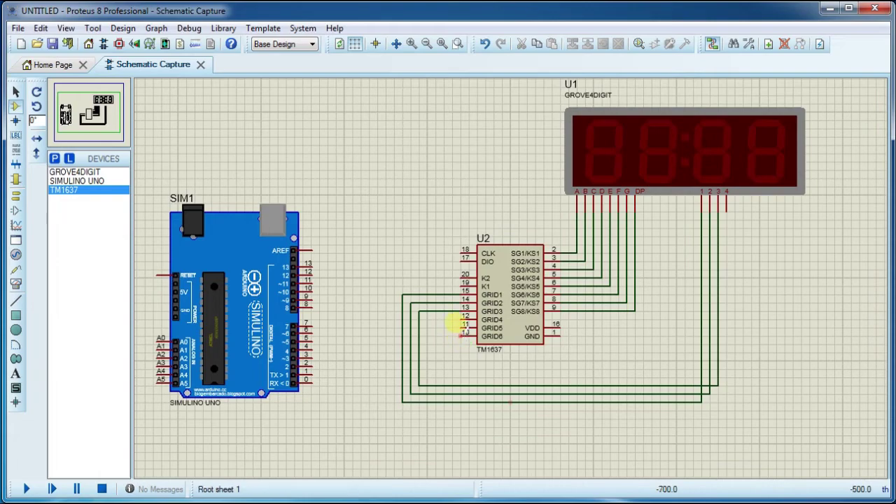
left_click(427, 320)
left_click(427, 377)
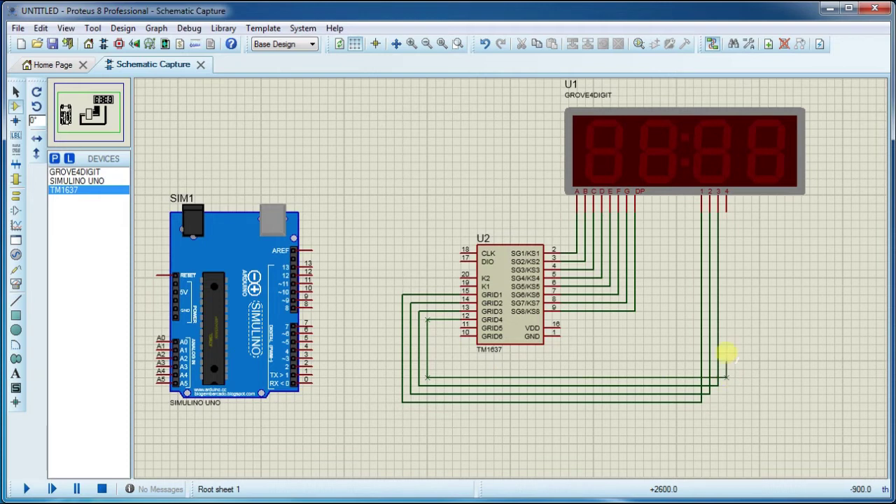
left_click(727, 213)
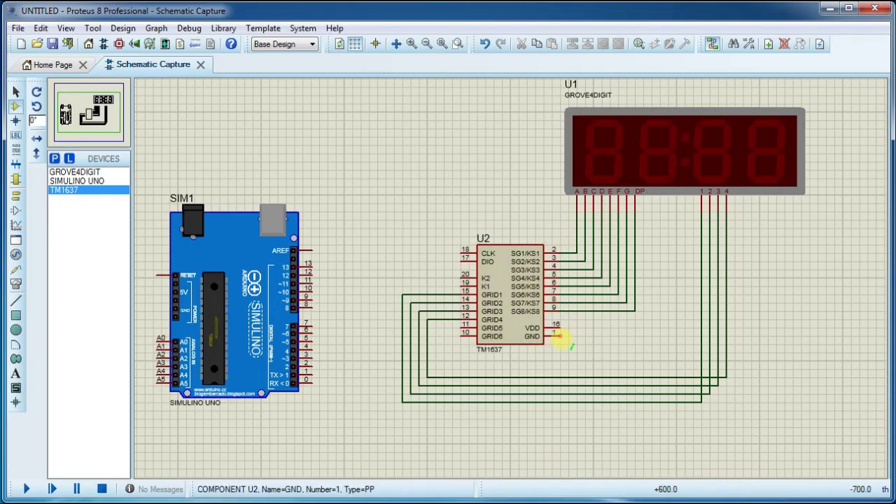
- Place a POWER terminal right of the TM1637 and wire it to VDD pin 16
left_click(16, 197)
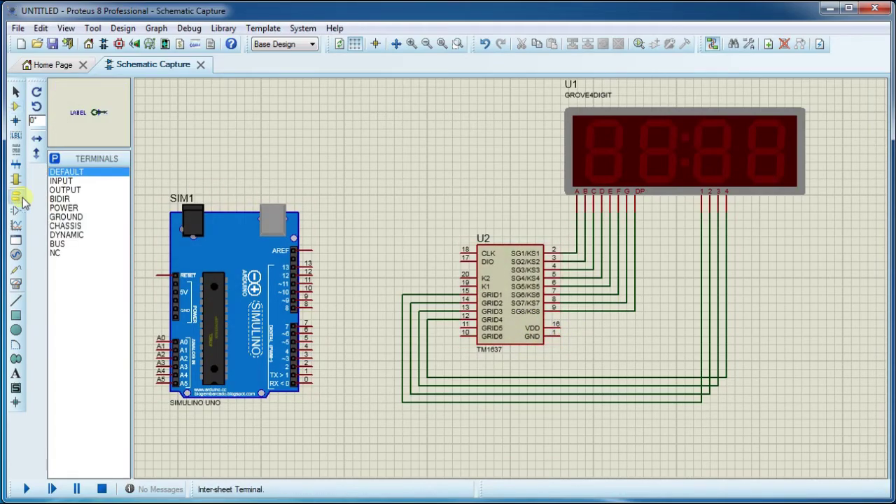
left_click(63, 208)
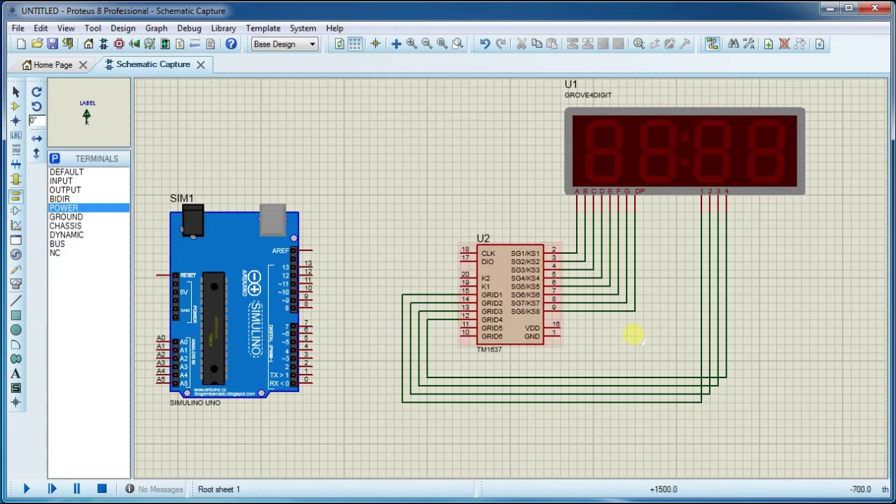
left_click(651, 301)
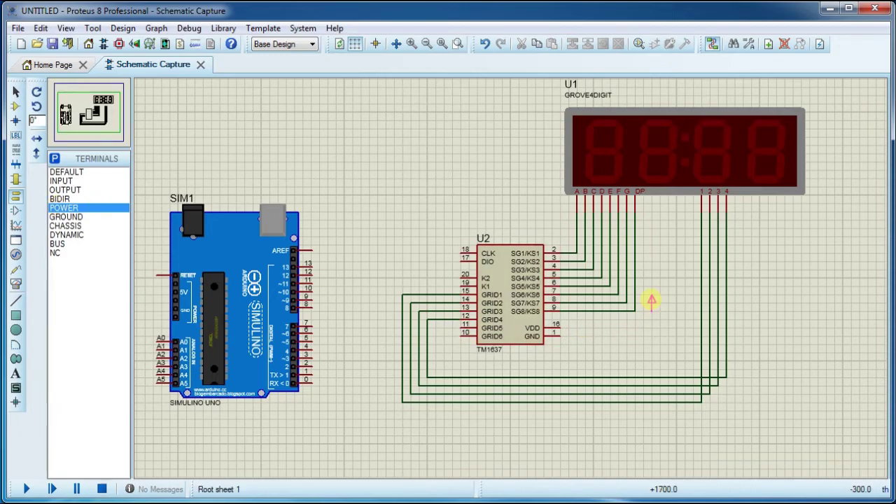
left_click(651, 312)
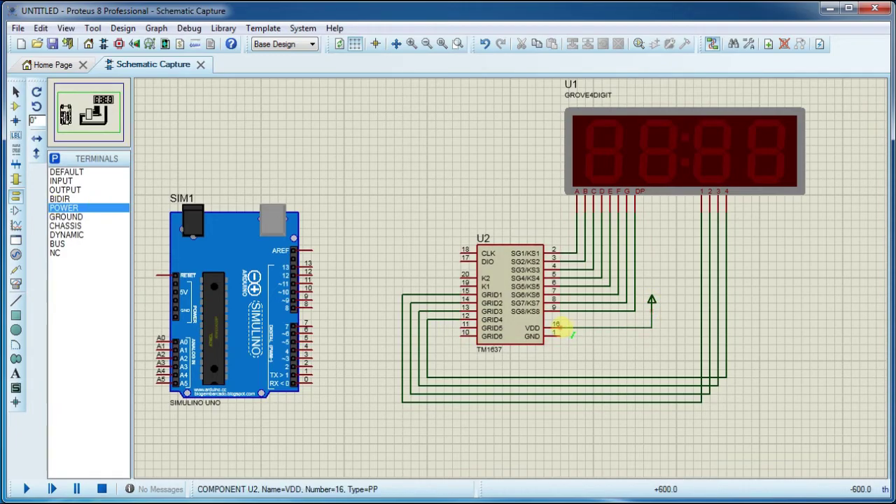
left_click(562, 327)
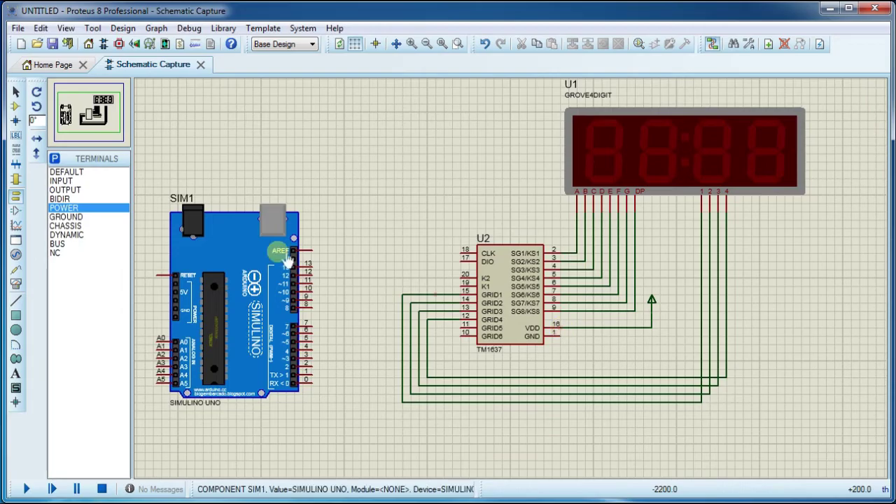
- Place a GROUND terminal below the TM1637 and wire it to the GND pin
left_click(83, 217)
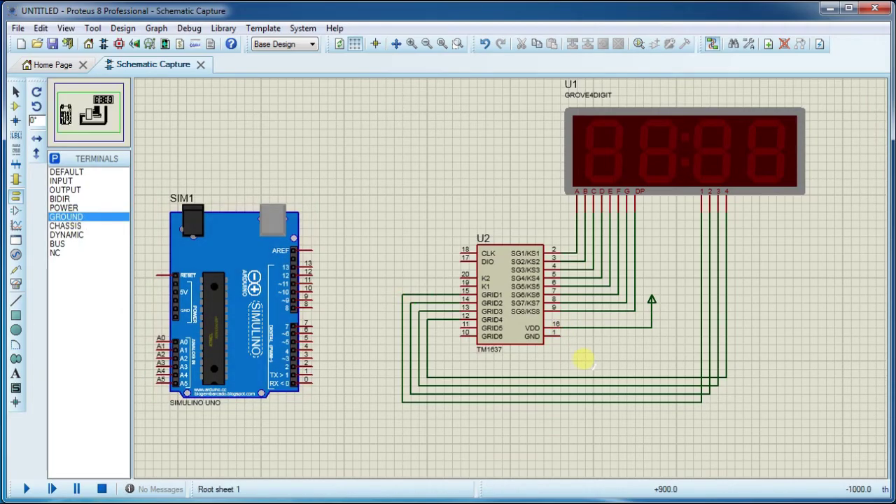
left_click(600, 360)
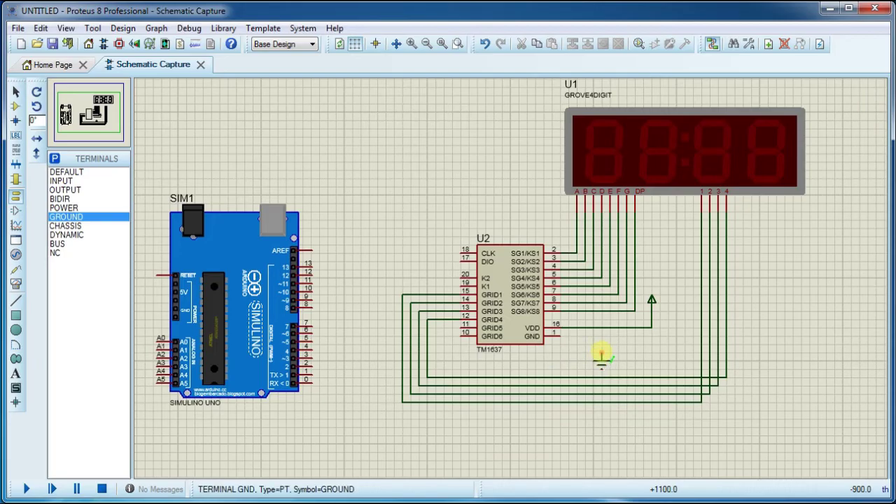
left_click(601, 352)
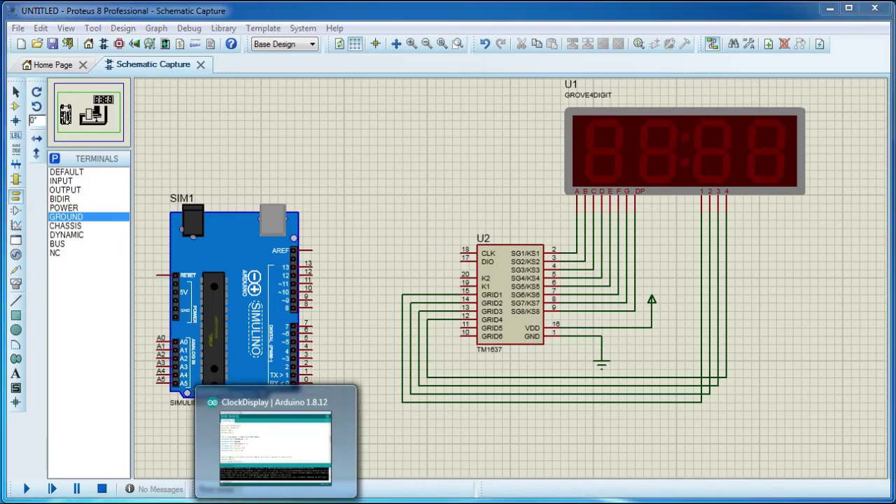
left_click(275, 497)
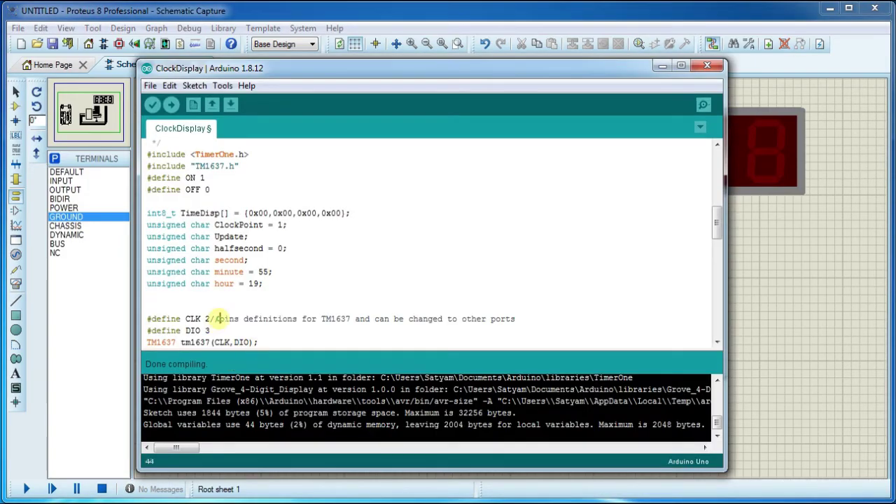
mouse_move(210, 319)
left_mouse_down()
mouse_move(185, 319)
mouse_move(186, 330)
left_mouse_up()
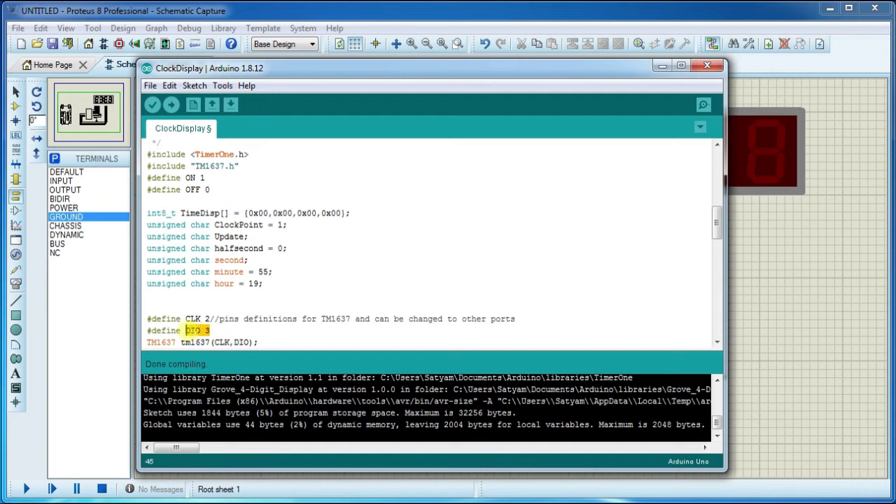
left_click(770, 315)
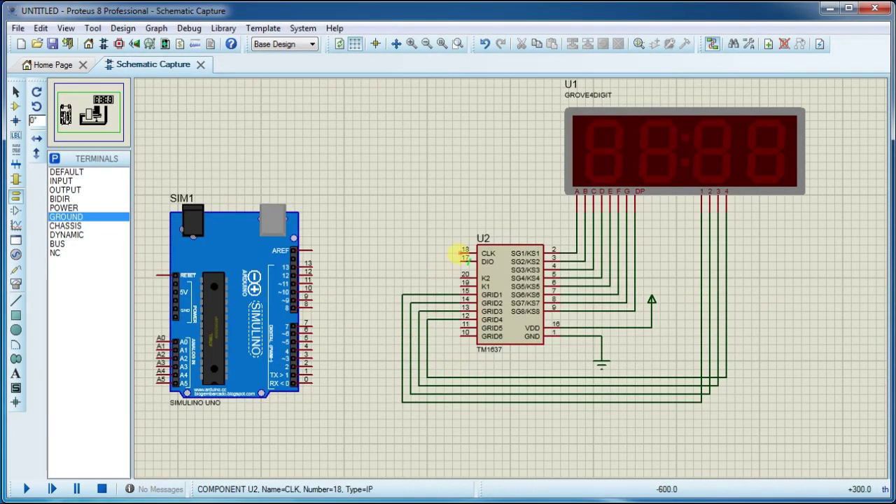
- Wire TM1637 CLK to Uno pin 2 and DIO to pin 3, then return to the Arduino IDE
left_click(463, 253)
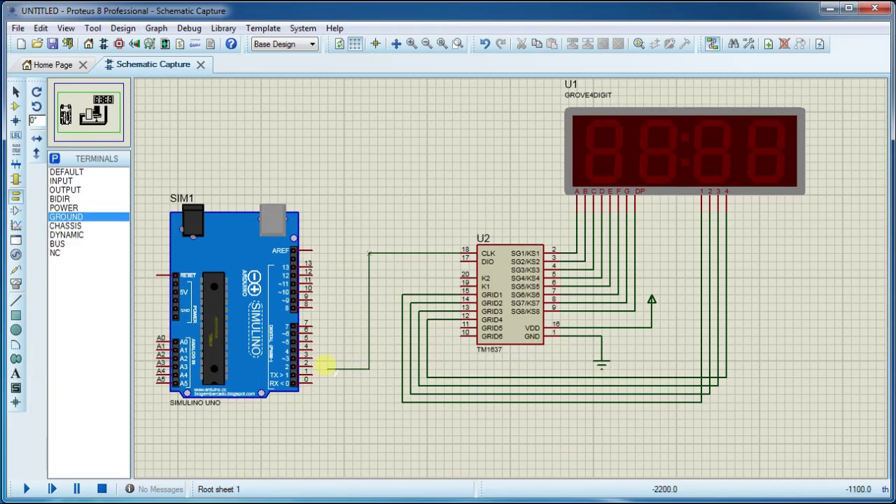
left_click(325, 365)
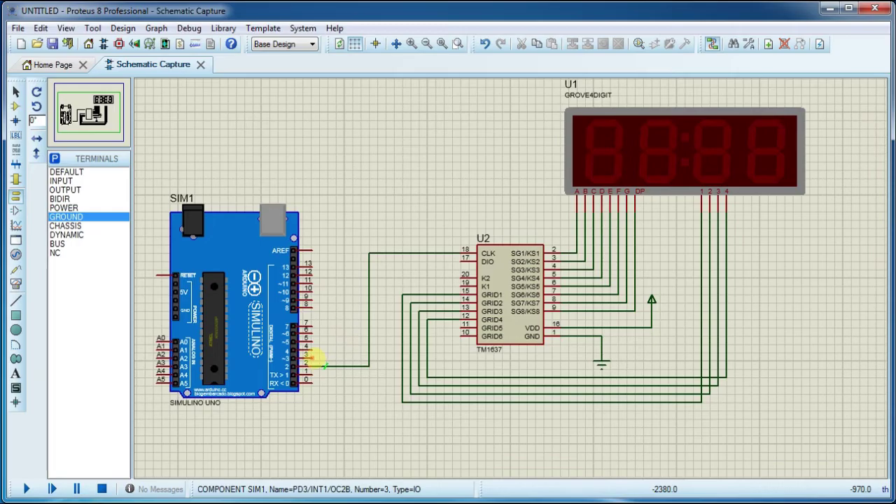
left_click(317, 358)
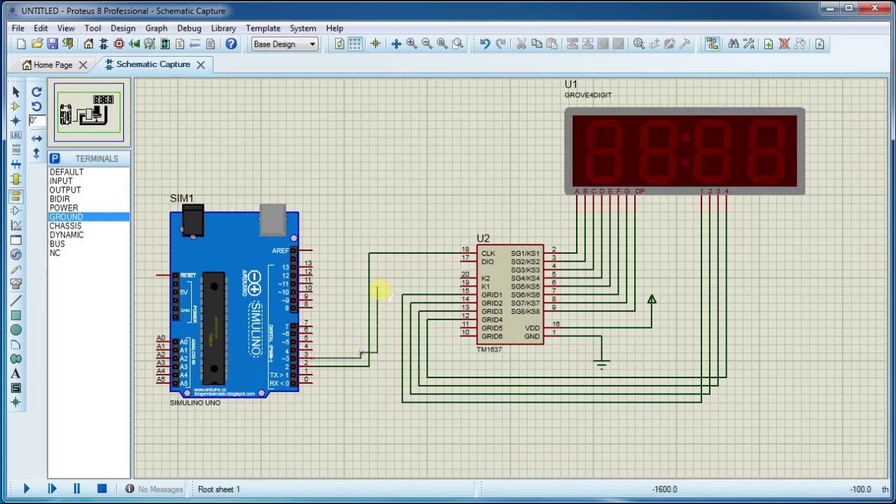
left_click(464, 261)
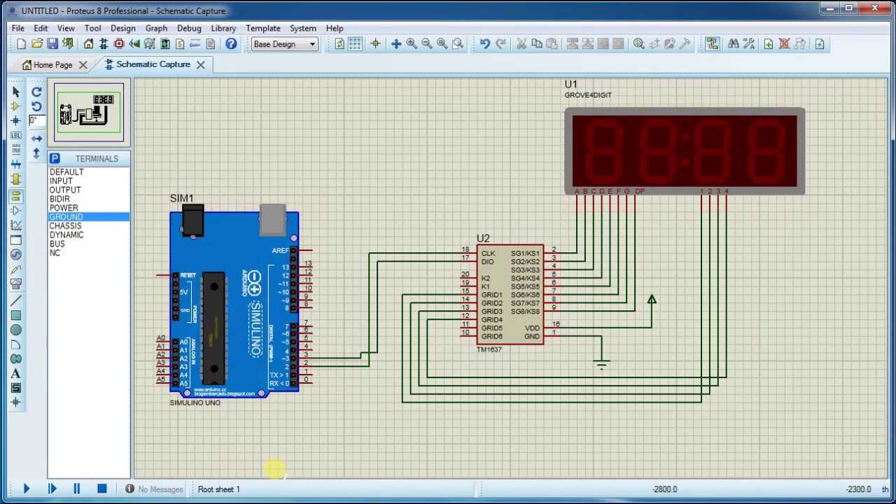
key("alt+Tab")
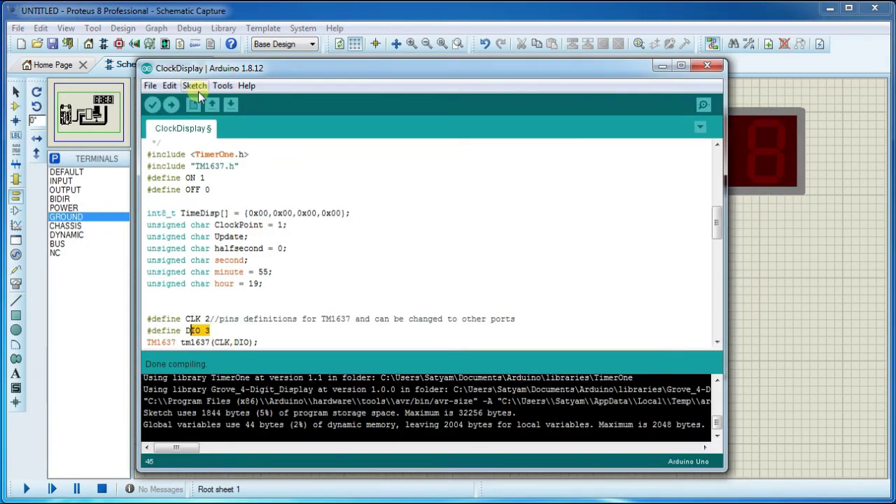
left_click(196, 86)
mouse_move(230, 186)
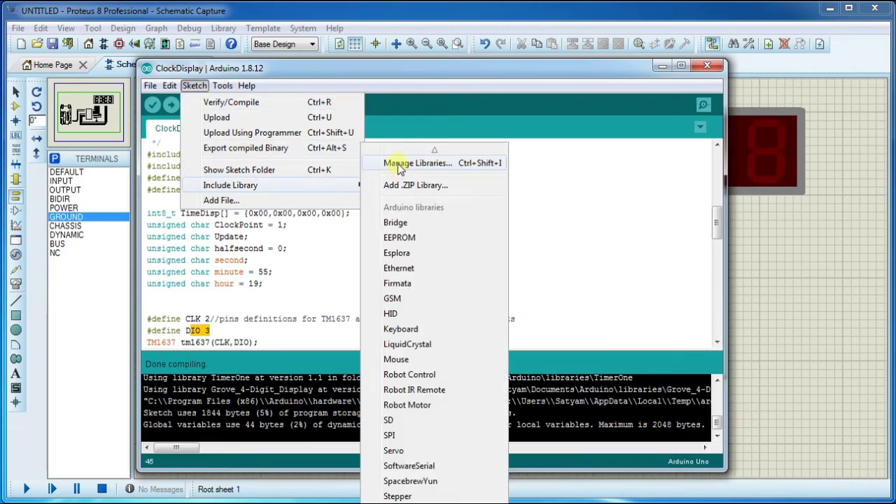
left_click(399, 166)
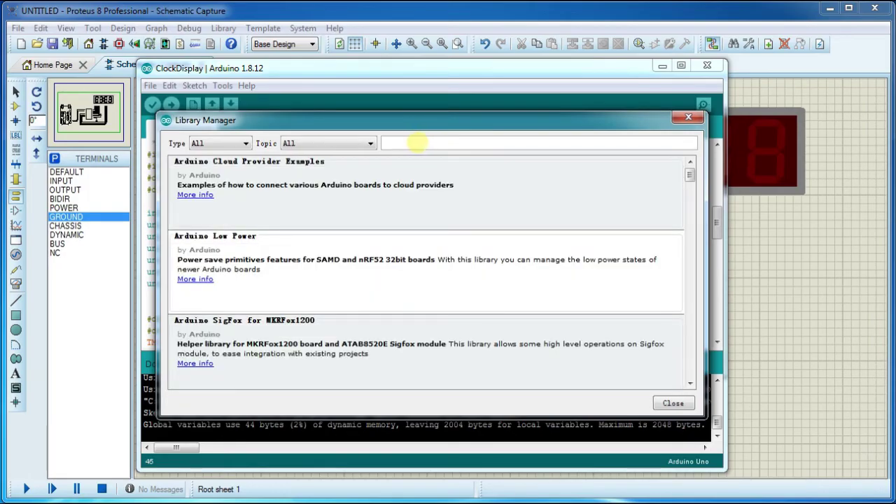
type("tm1637")
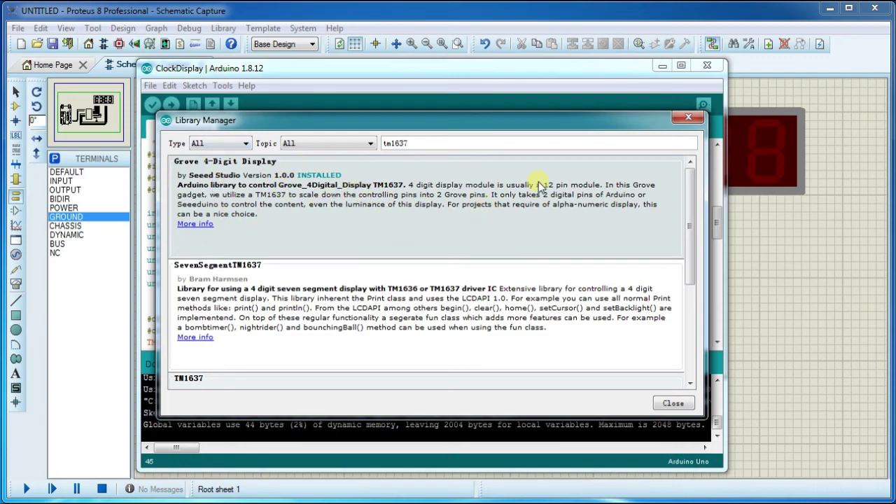
- Close the library manager, enlarge the compile output, and copy the ClockDisplay.ino.hex path
left_click(685, 122)
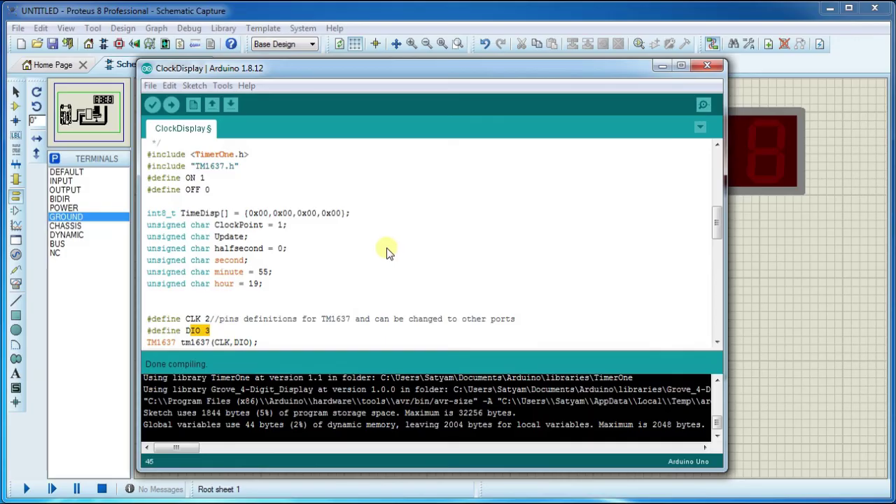
left_click(286, 249)
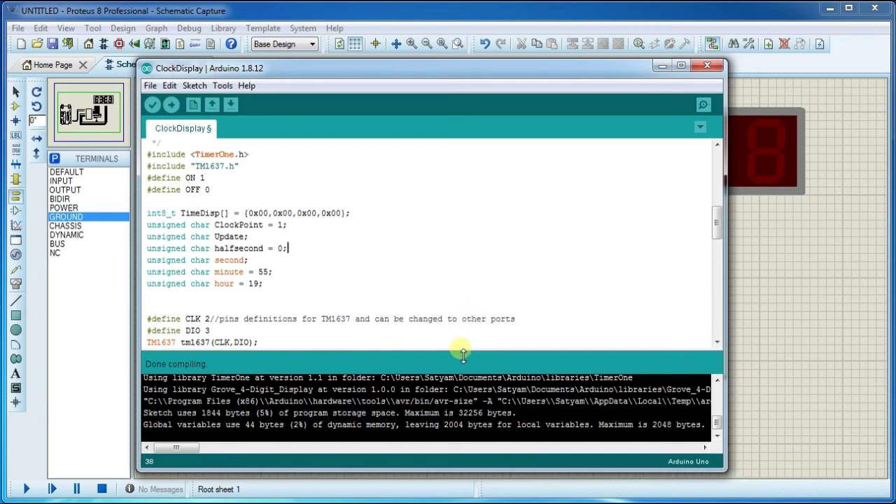
left_click_drag(461, 355, 456, 311)
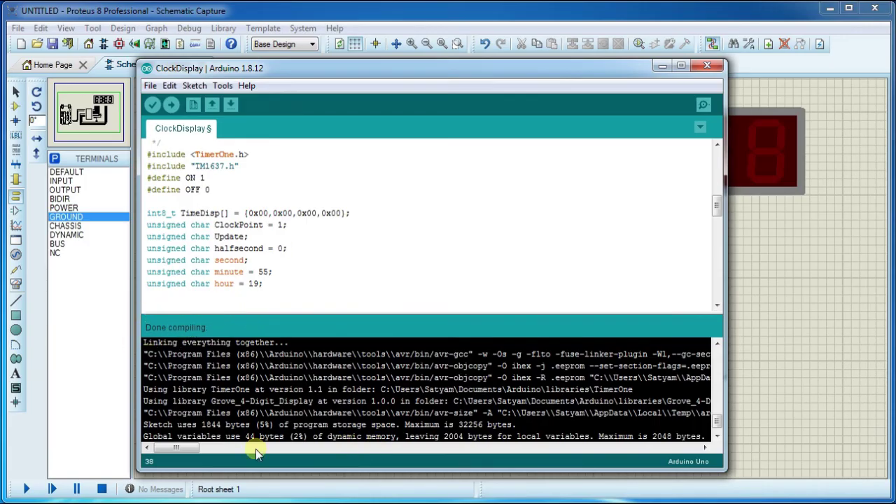
left_click_drag(192, 446, 254, 445)
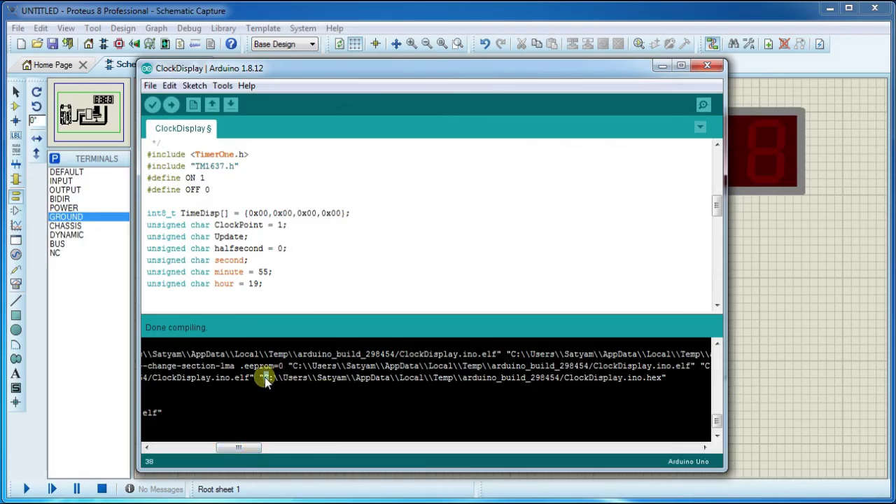
key("shift+Right")
key("shift+Right")
key("shift+Right")
key("shift+Right")
key("shift+Right")
key("shift+Right")
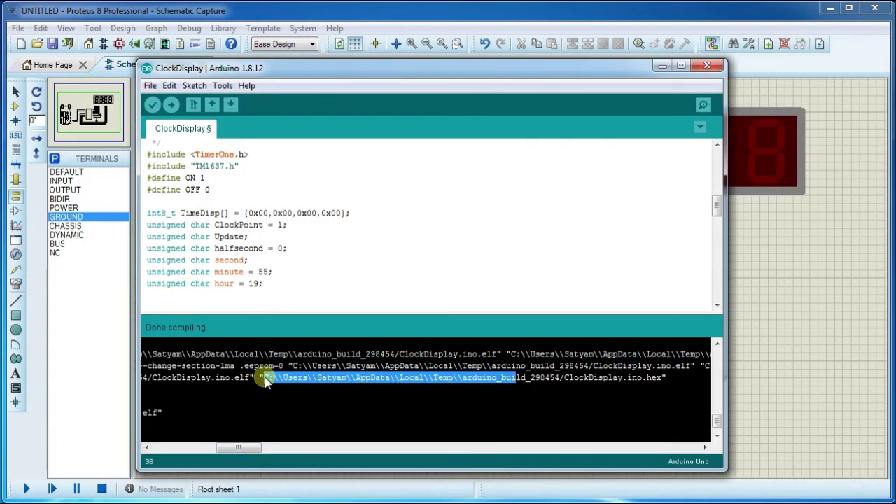
key("shift+Right")
key("shift+Right")
key("shift+Right")
key("shift+Right")
key("shift+Right")
key("shift+Right")
key("shift+Right")
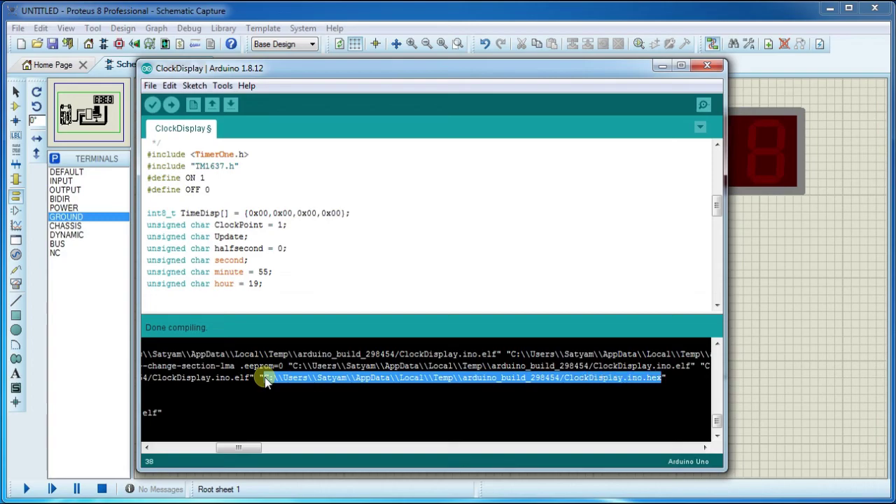
key("ctrl+c")
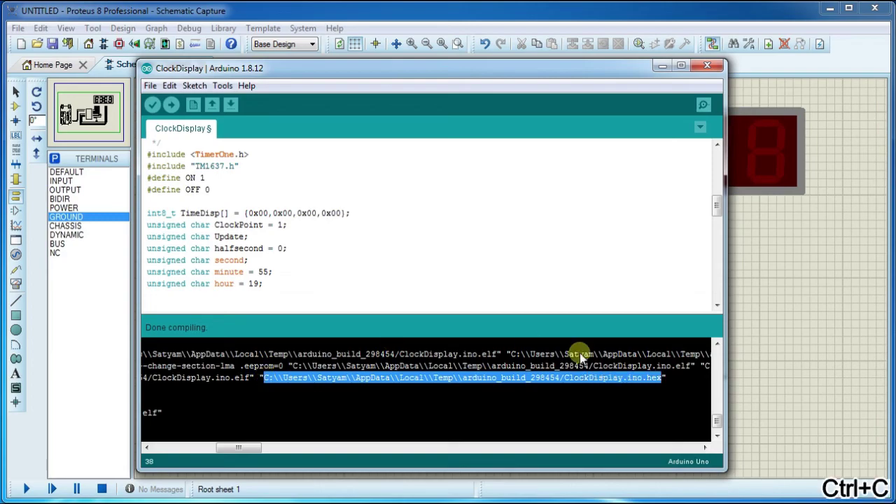
- Paste the copied ClockDisplay.ino.hex path into SIM1's Program File property and confirm
left_click(813, 318)
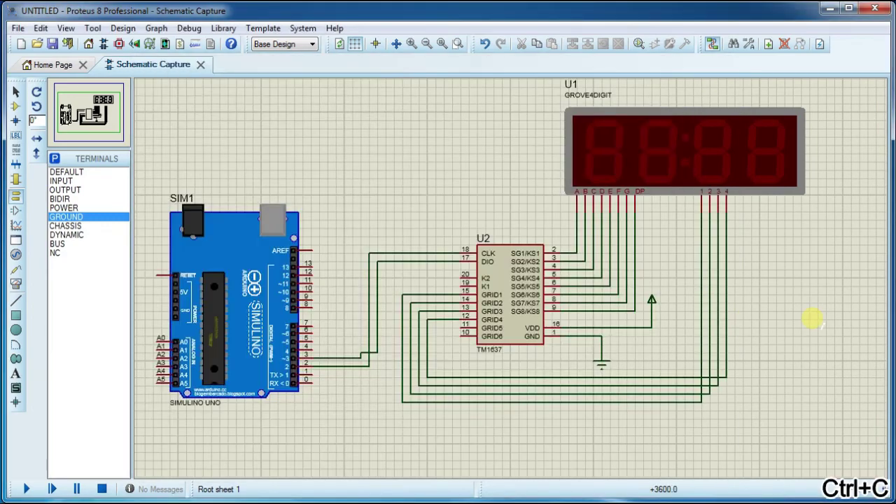
double_click(273, 318)
left_click(414, 191)
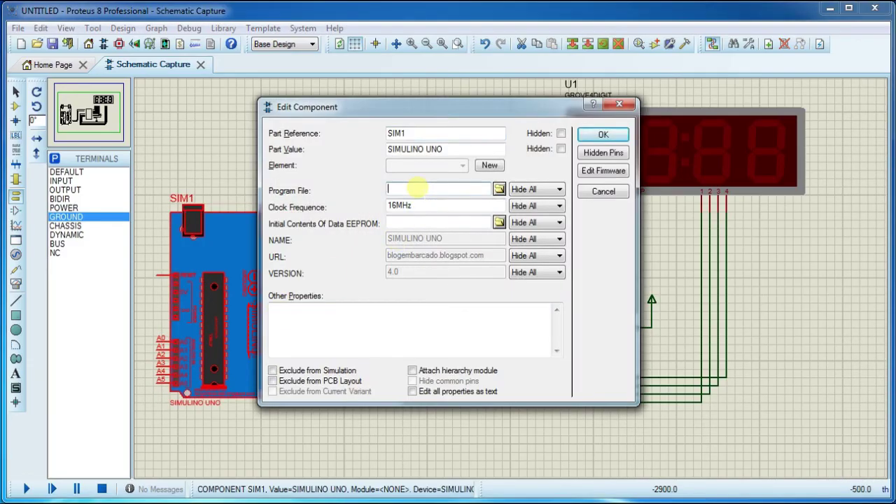
key("ctrl+v")
left_click(602, 134)
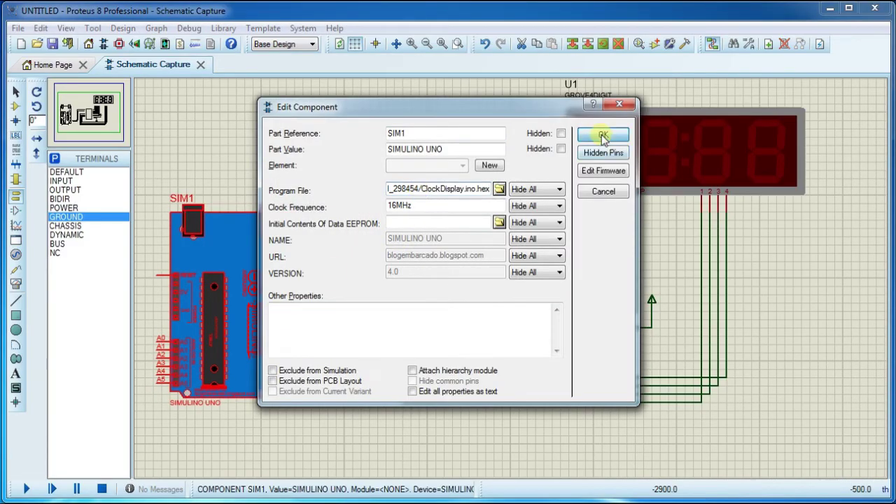
left_click(401, 184)
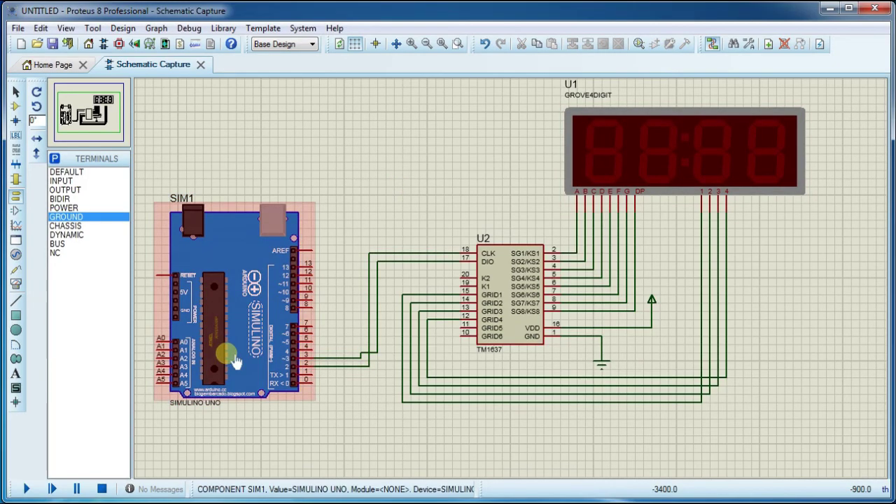
- Start the simulation with the bottom-left Run button so the display shows 19:55
left_click(27, 488)
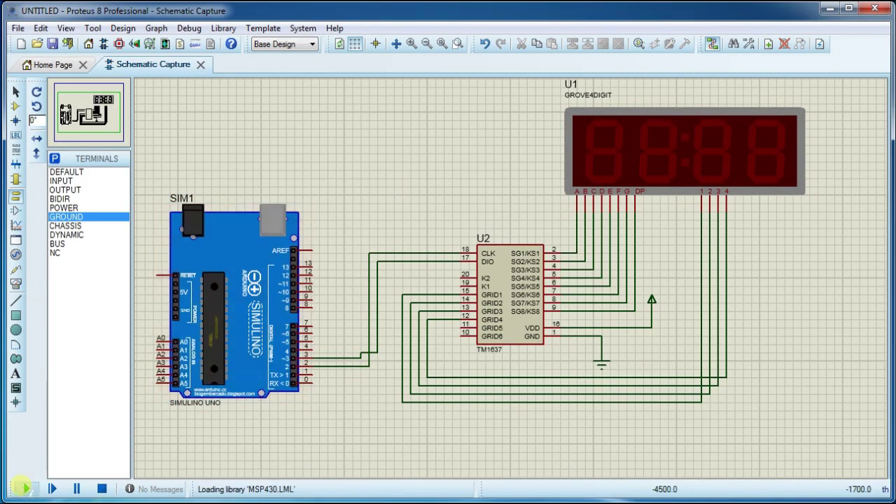